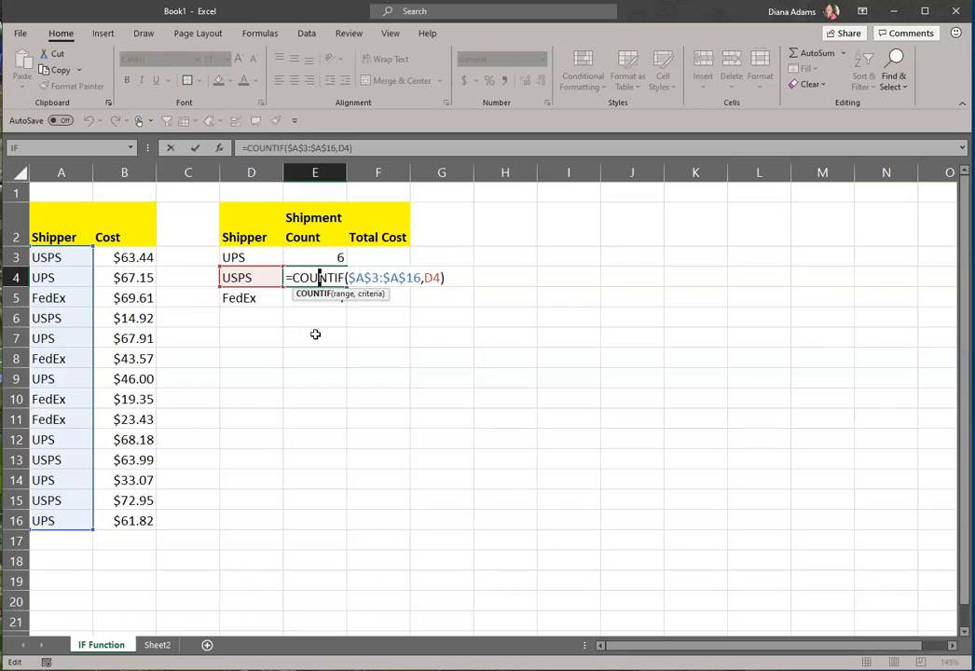
Close the COUNTIF formula in E4 and review the costs in B3:B16, the summary shippers and the shipper list in A3:A16
{"action": "key", "text": "ctrl+Return"}
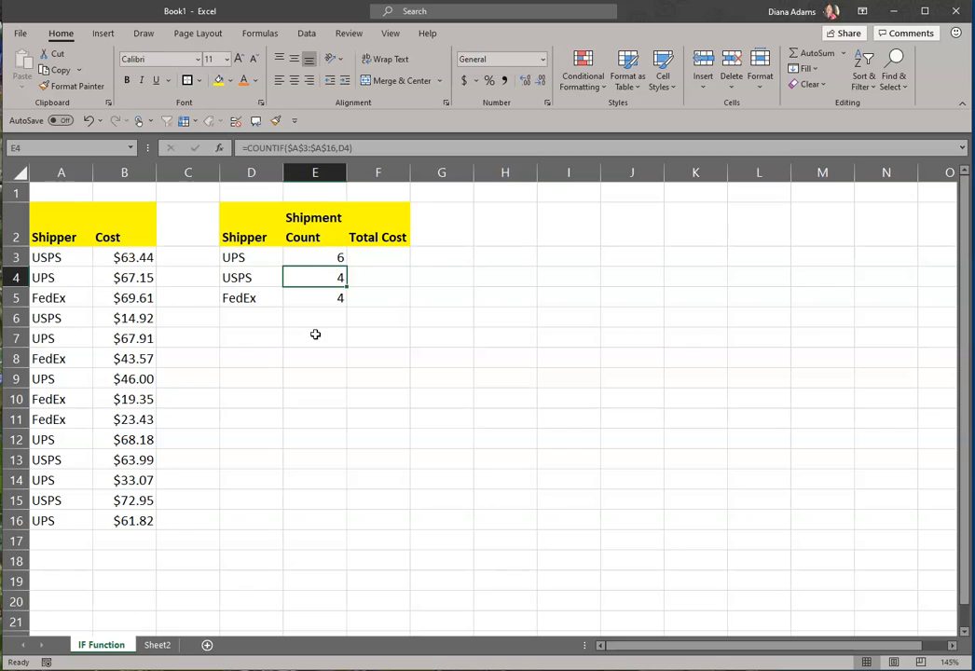
{"action": "left_click", "coordinate": [383, 258]}
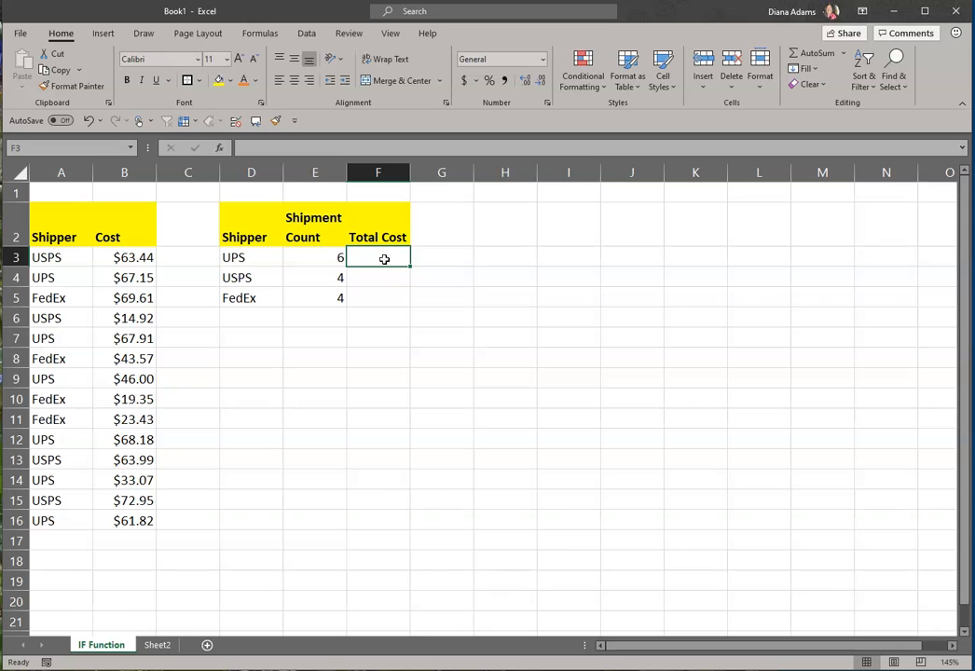
{"action": "left_click_drag", "start_coordinate": [116, 257], "coordinate": [124, 519]}
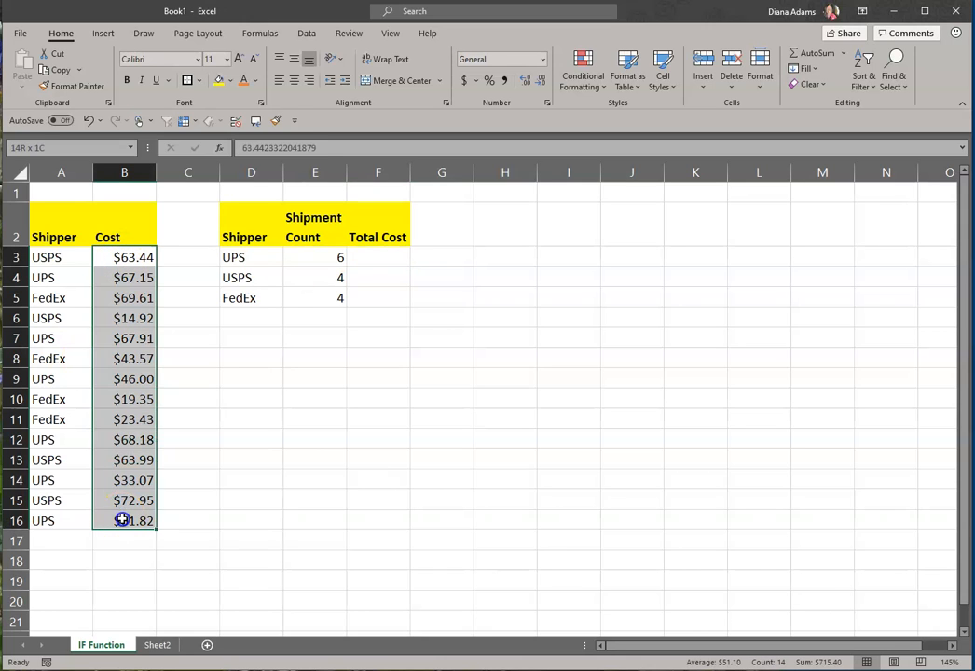
{"action": "left_click_drag", "start_coordinate": [246, 253], "coordinate": [246, 272]}
{"action": "left_click_drag", "start_coordinate": [61, 258], "coordinate": [70, 518]}
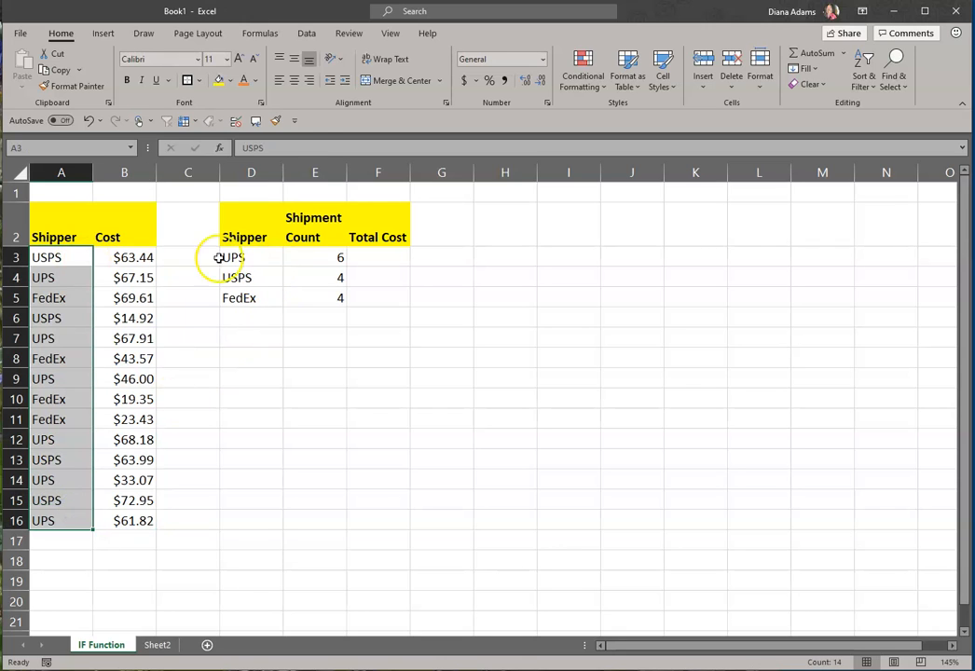
Start a SUMIF formula in F3 with the absolute range $A$3:$A$16 as its range argument
{"action": "left_click", "coordinate": [380, 252]}
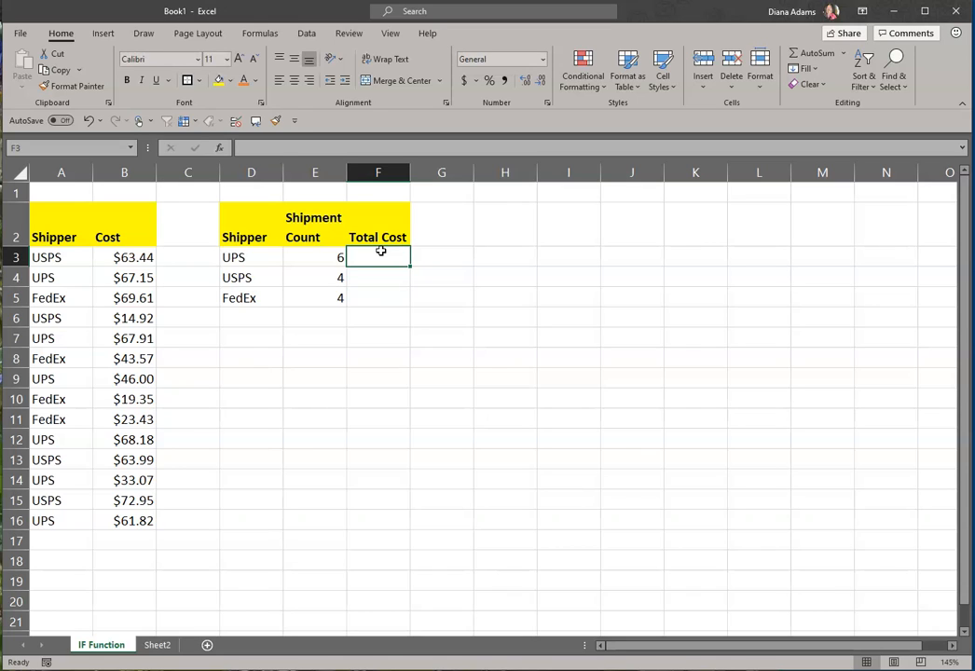
{"action": "type", "text": "="}
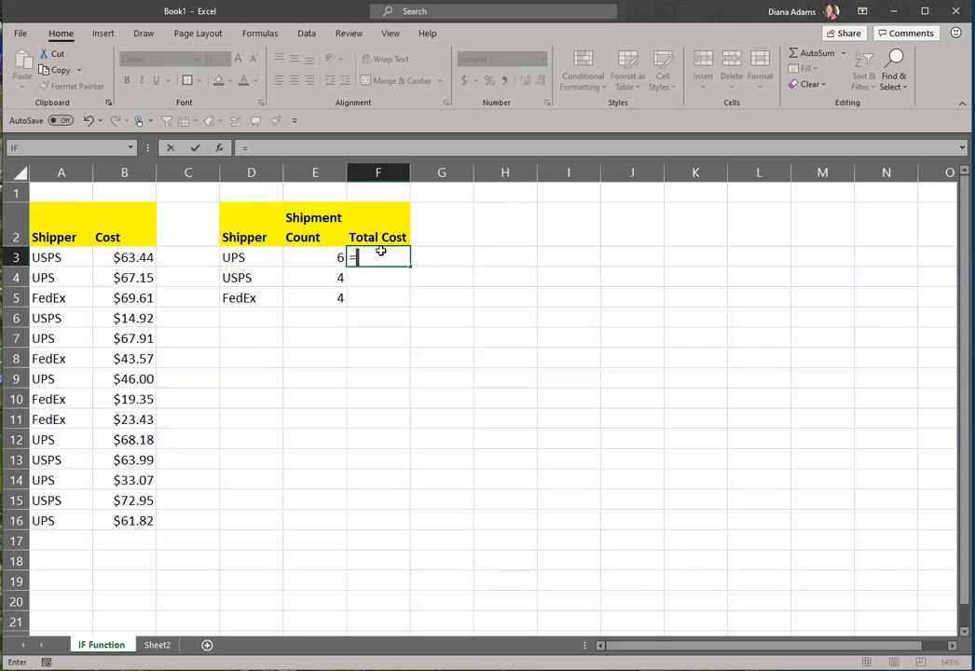
{"action": "type", "text": "su"}
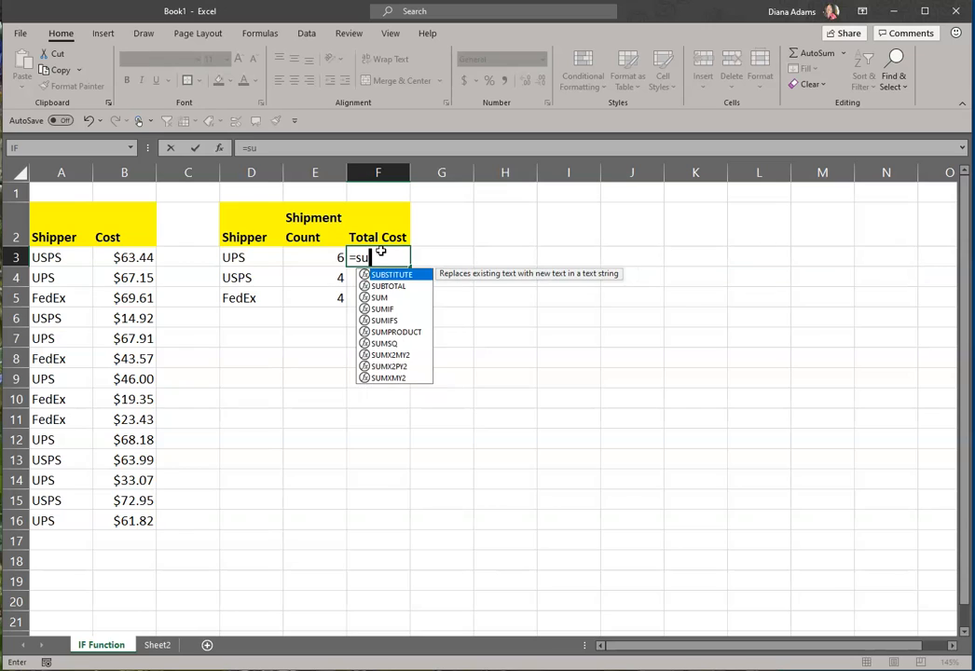
{"action": "type", "text": "mif"}
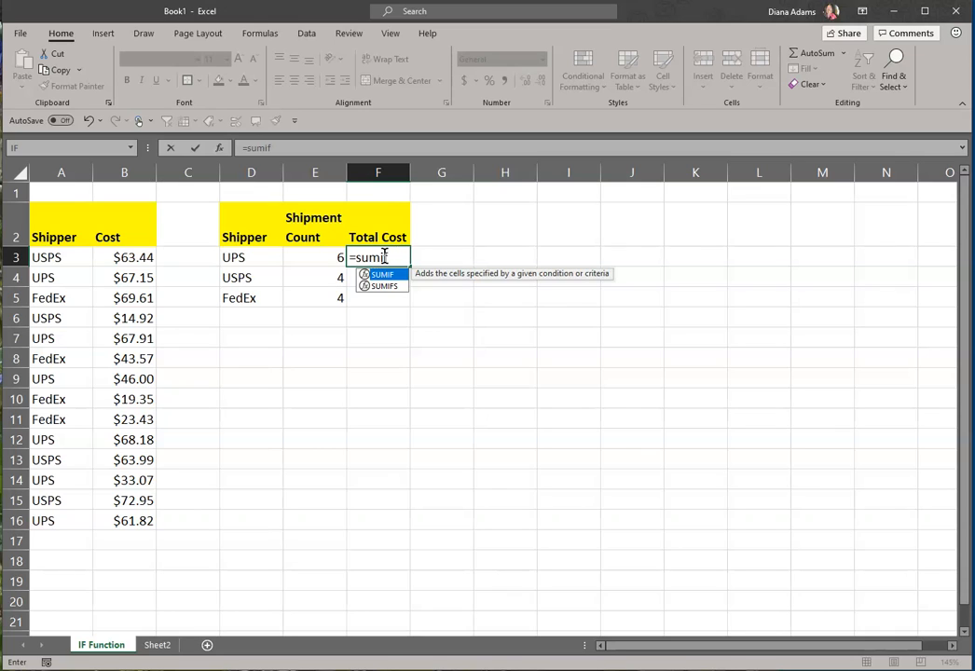
{"action": "type", "text": "("}
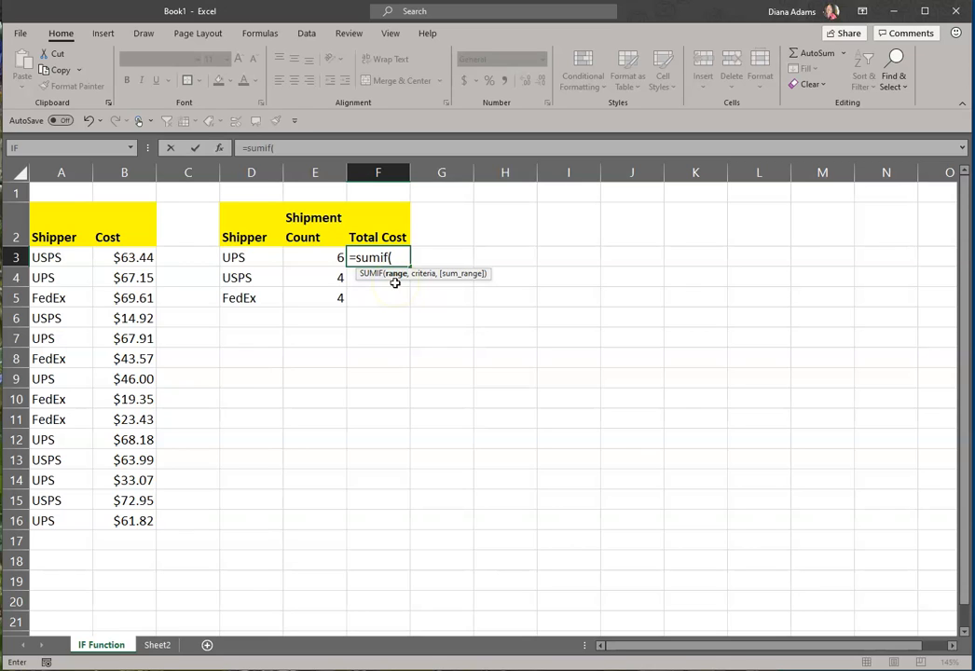
{"action": "left_click_drag", "start_coordinate": [59, 259], "coordinate": [39, 525]}
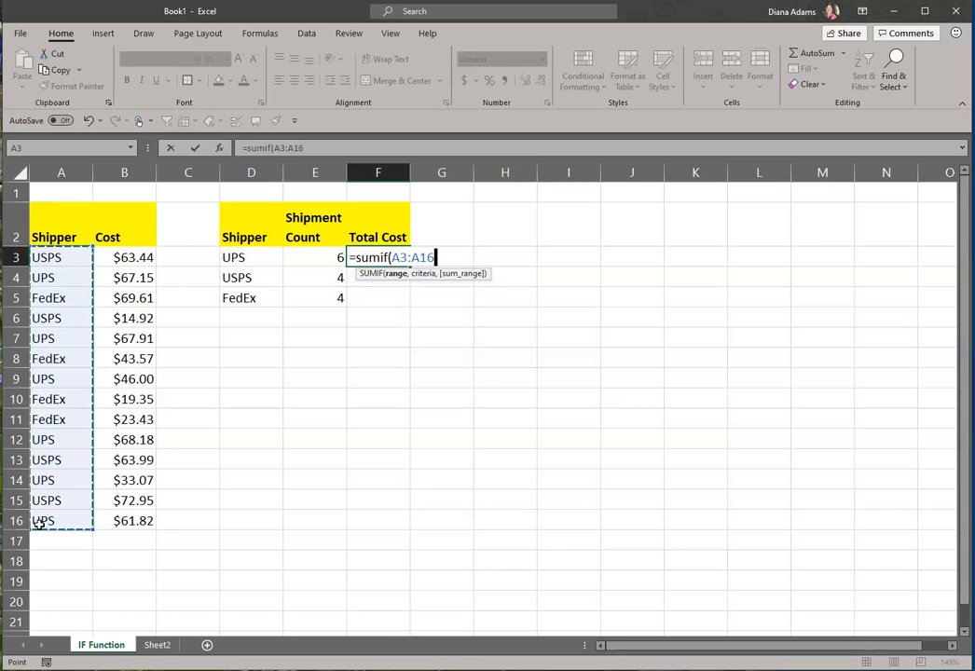
{"action": "key", "text": "F4"}
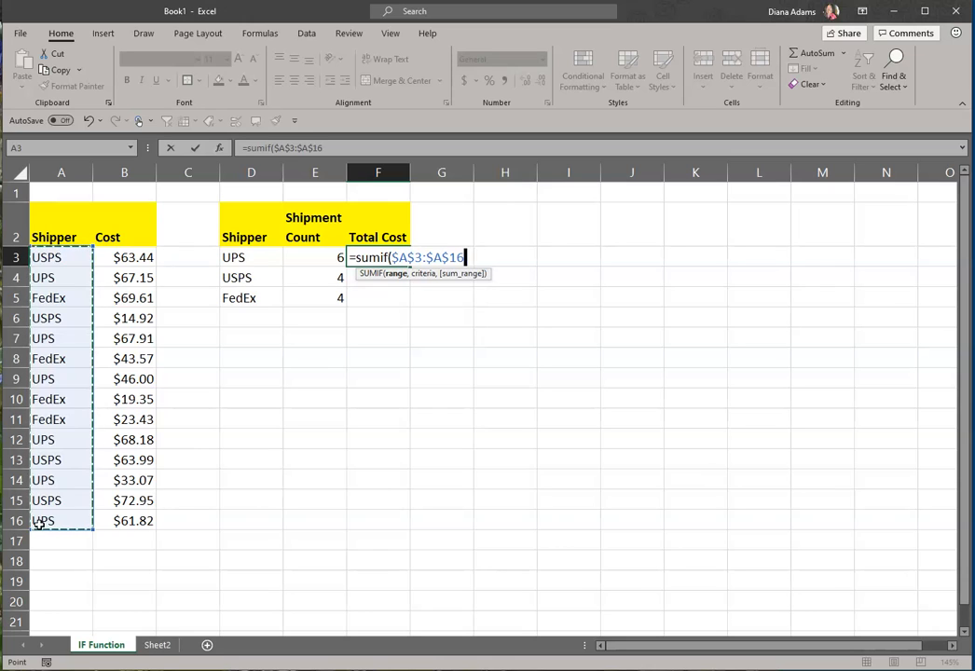
Add D3 as the criteria and the absolute range $B$3:$B$16 as the sum range, closing the SUMIF formula
{"action": "type", "text": ","}
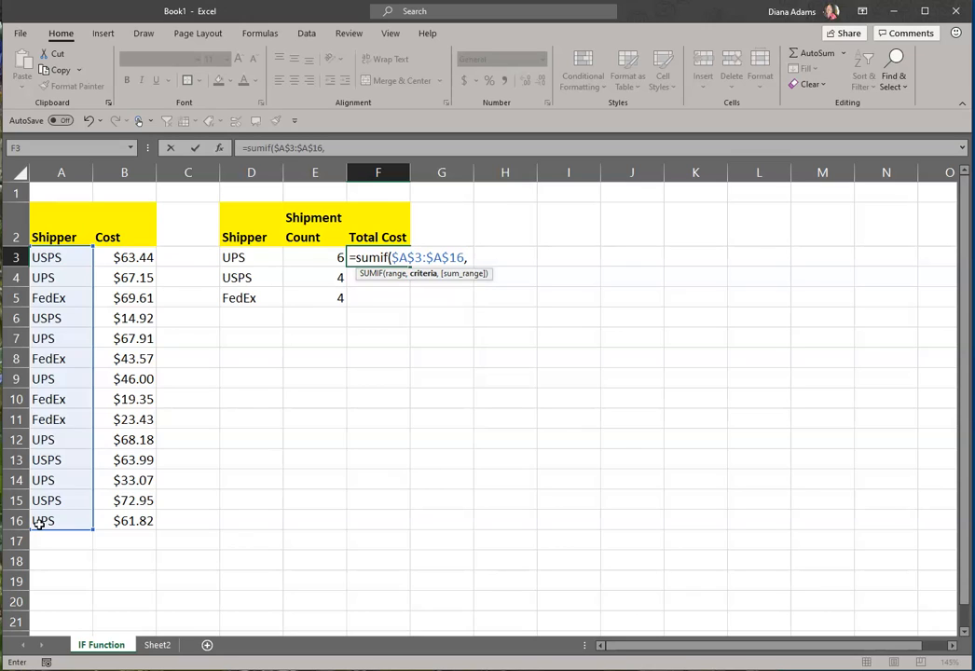
{"action": "left_click", "coordinate": [242, 258]}
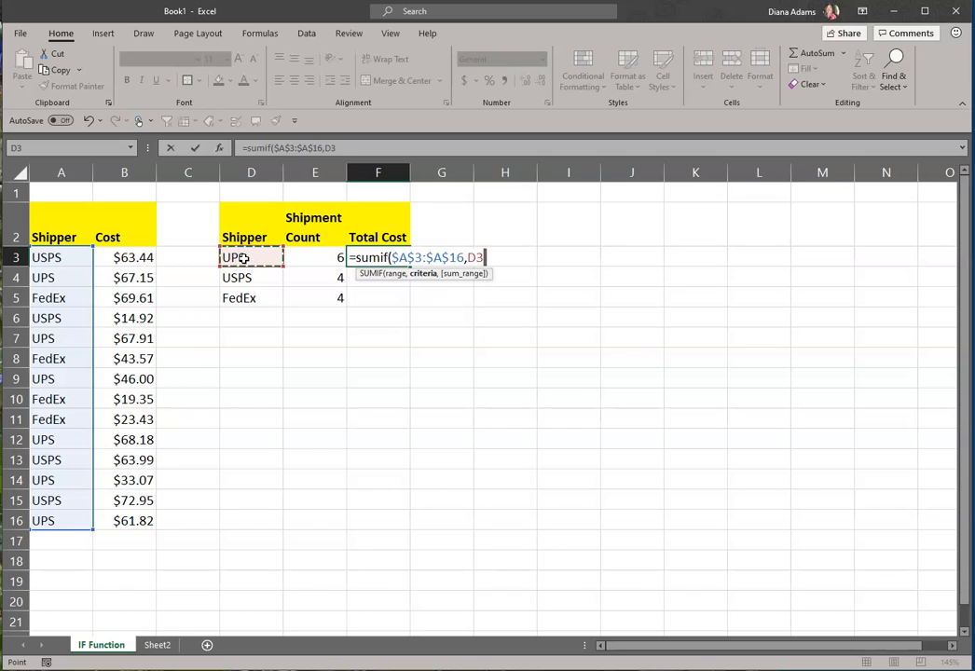
{"action": "type", "text": ","}
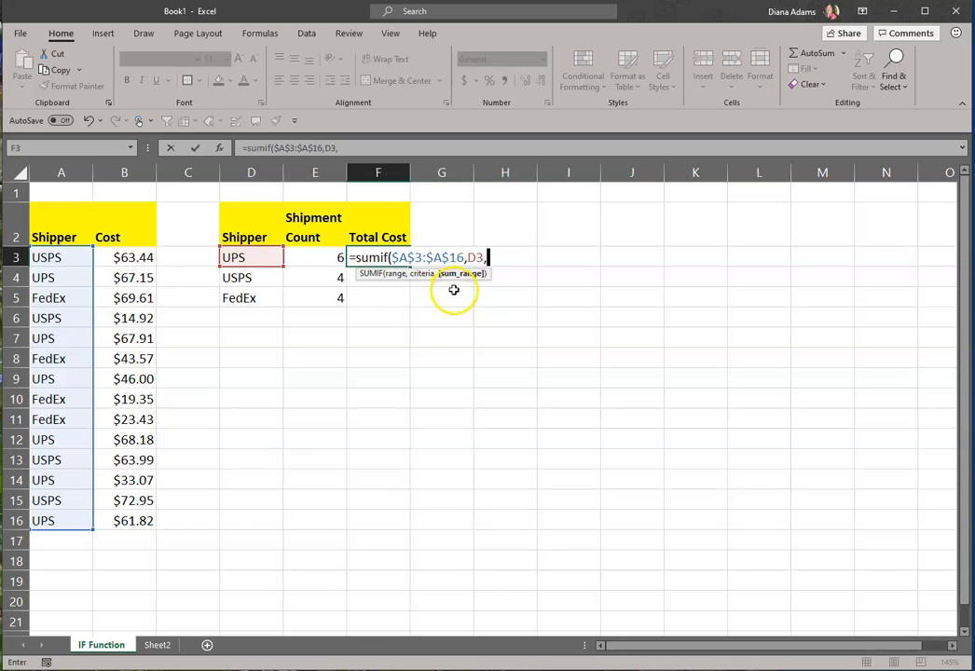
{"action": "left_click_drag", "start_coordinate": [123, 255], "coordinate": [101, 521]}
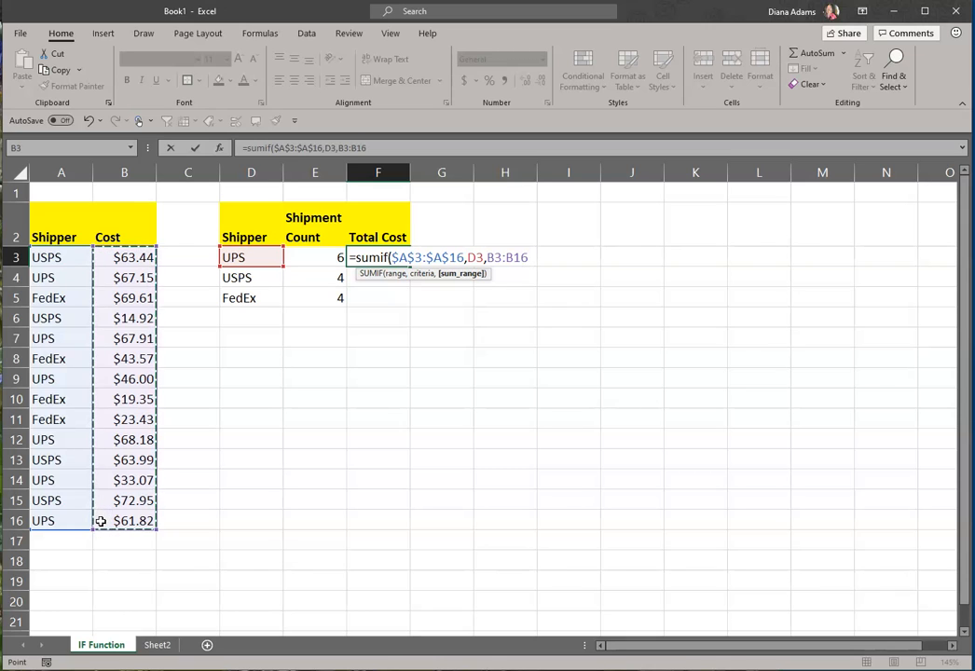
{"action": "key", "text": "F4"}
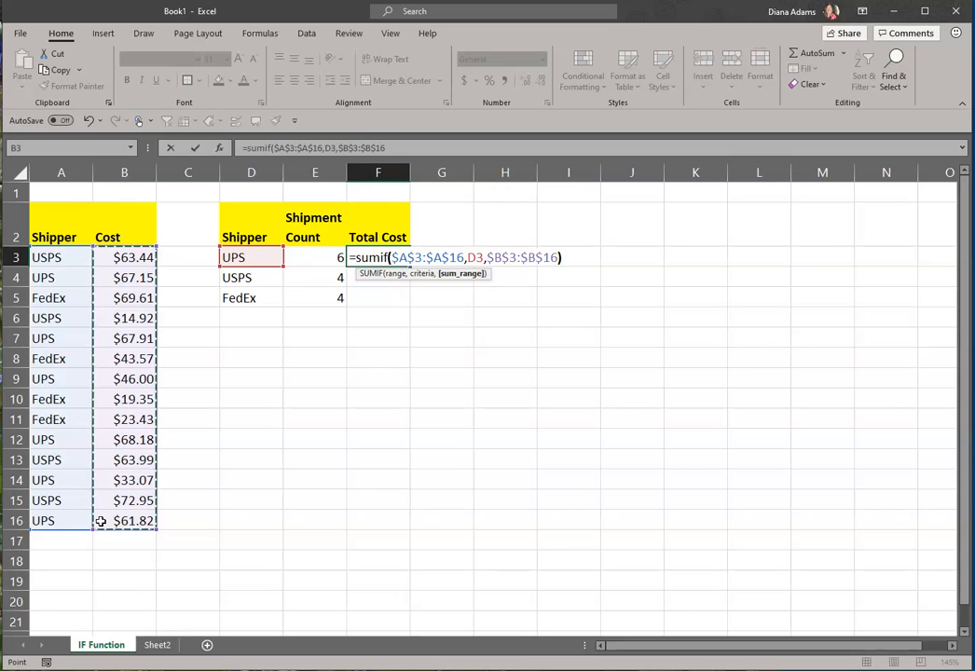
{"action": "type", "text": ")"}
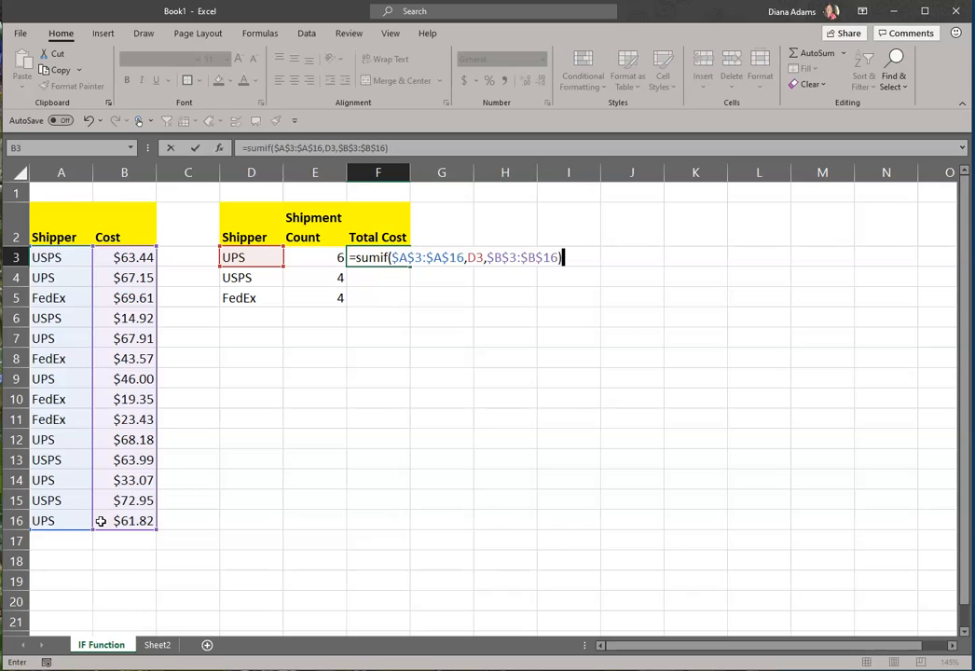
Check the range, criteria and sum range arguments of the SUMIF formula in F3, and commit it
{"action": "left_click", "coordinate": [431, 257]}
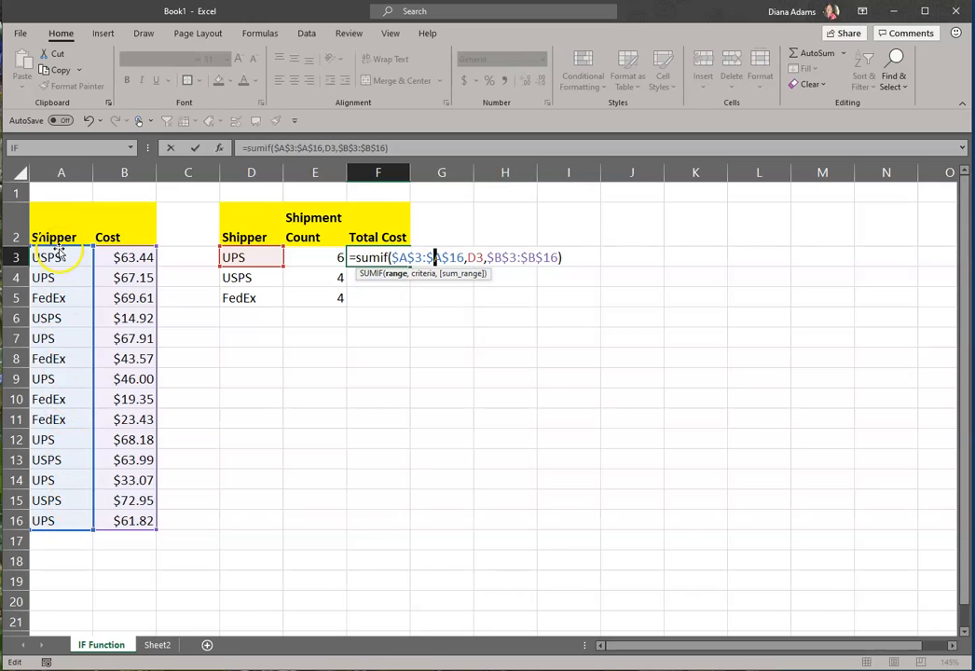
{"action": "left_click", "coordinate": [474, 257]}
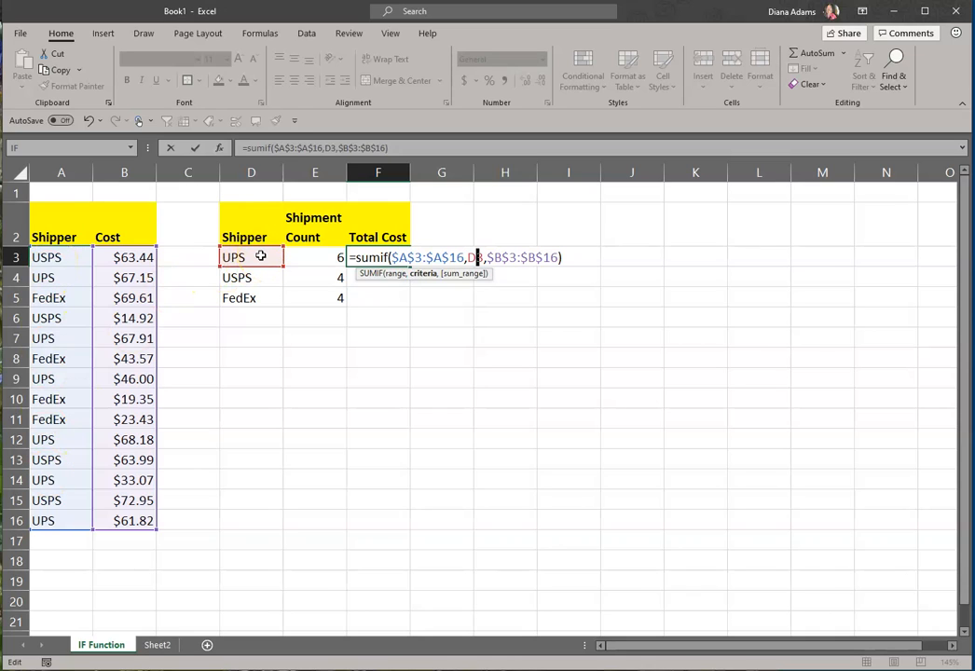
{"action": "left_click", "coordinate": [514, 257]}
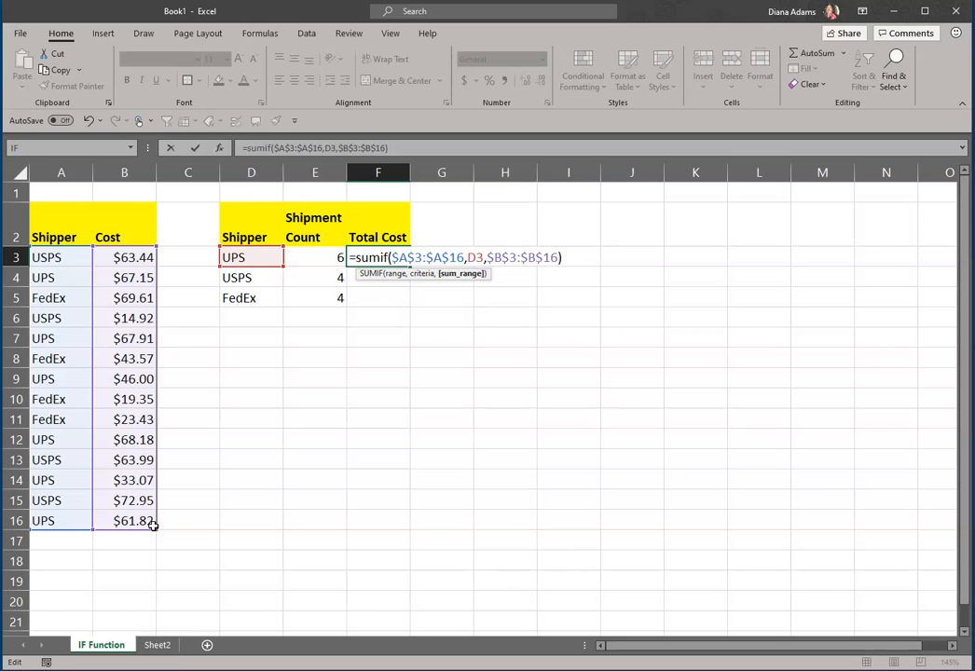
{"action": "key", "text": "Return"}
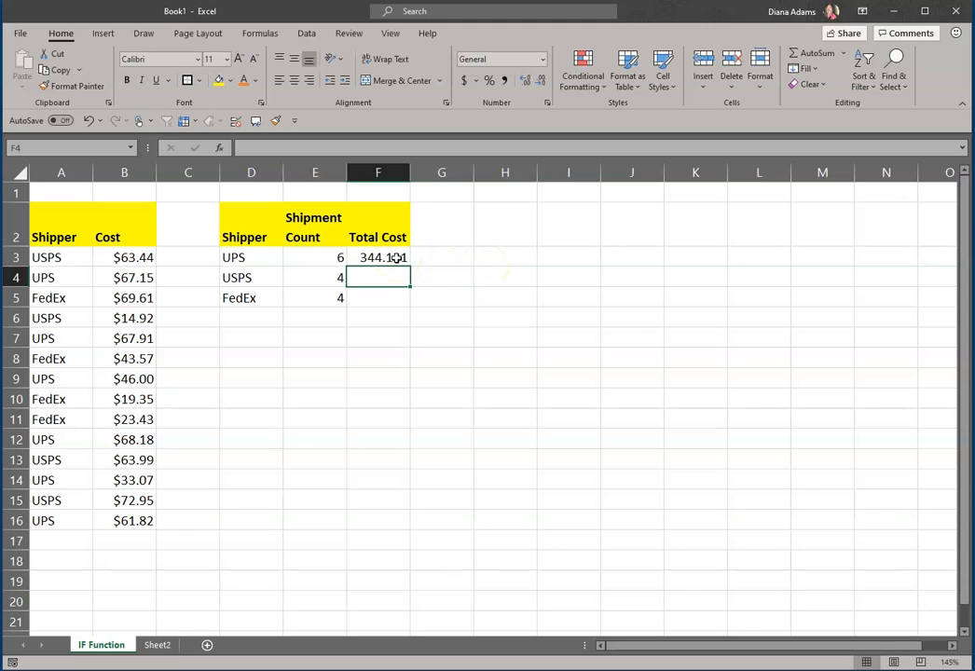
Copy the currency formatting of B3 to F3 and fill the Total Cost formula down to F5
{"action": "right_click", "coordinate": [131, 260]}
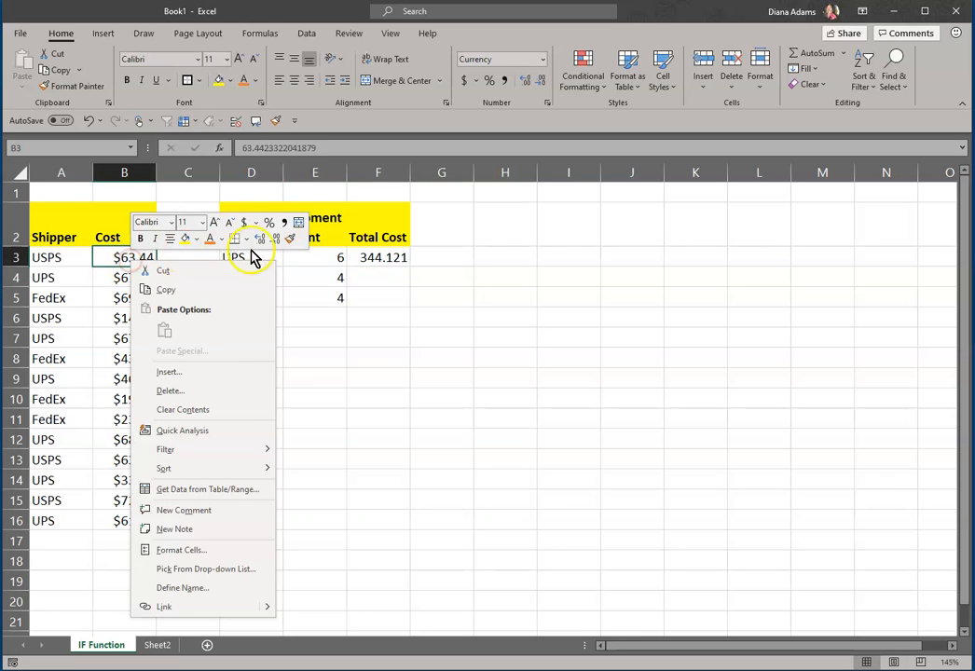
{"action": "left_click", "coordinate": [290, 239]}
{"action": "left_click", "coordinate": [378, 257]}
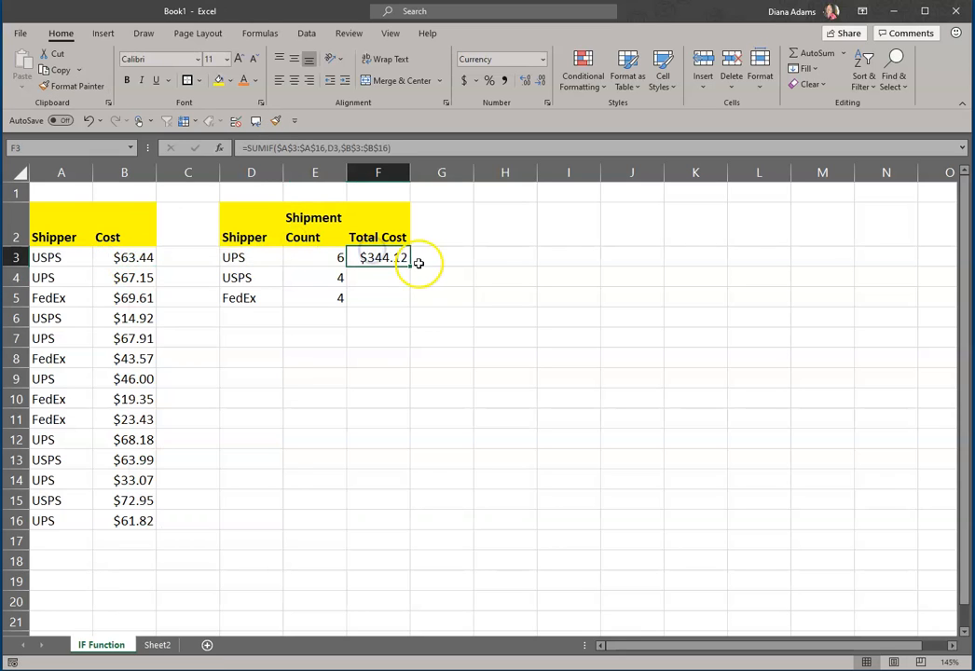
{"action": "left_click_drag", "start_coordinate": [409, 267], "coordinate": [407, 300]}
Inspect the criteria and sum range references of the filled SUMIF formula in F5, leaving it unedited
{"action": "double_click", "coordinate": [388, 298]}
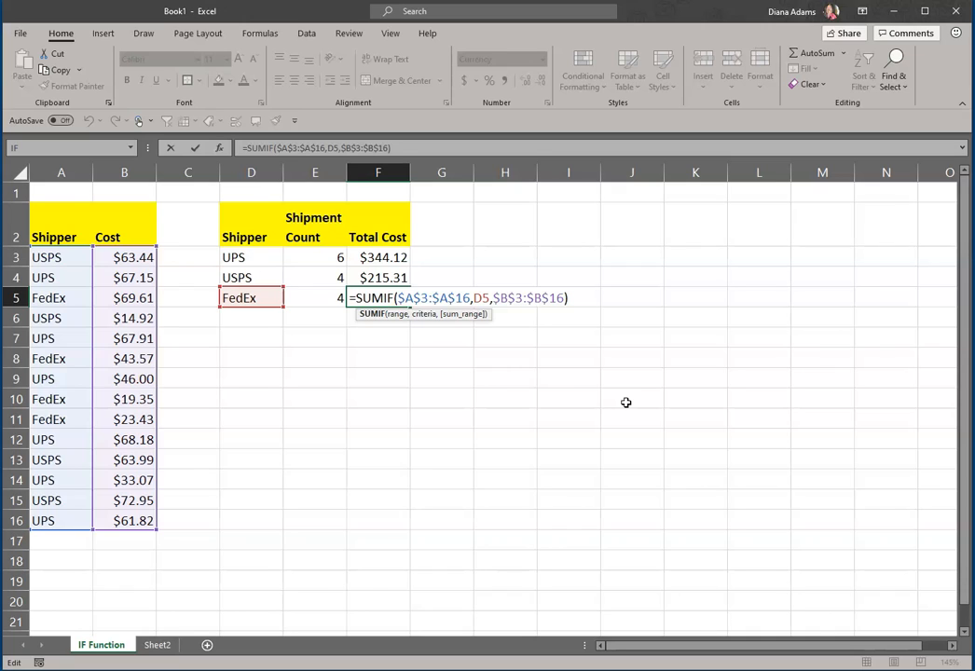
{"action": "left_click", "coordinate": [479, 298]}
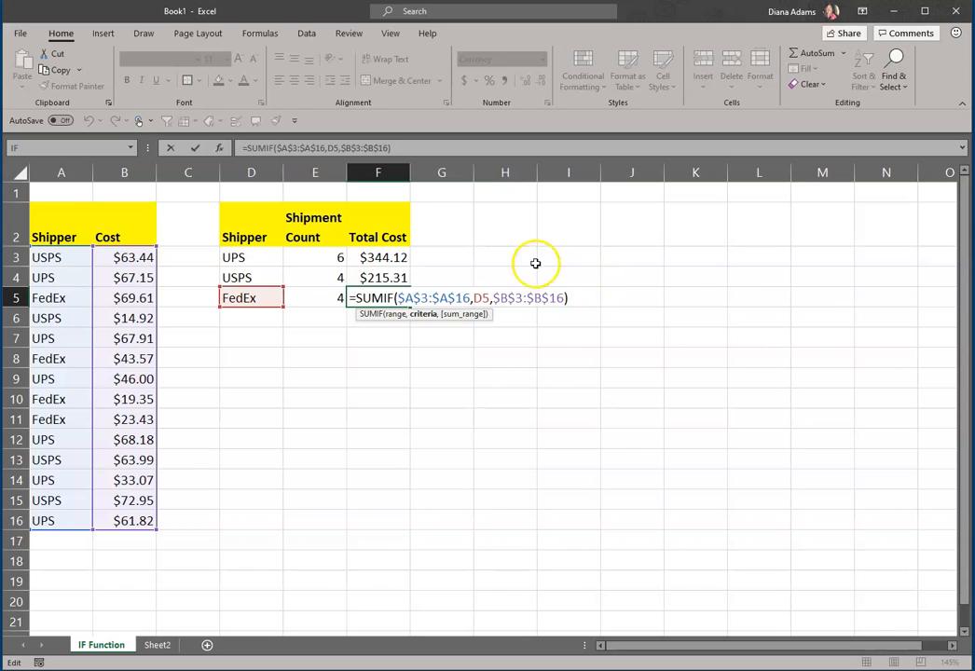
{"action": "left_click", "coordinate": [524, 299]}
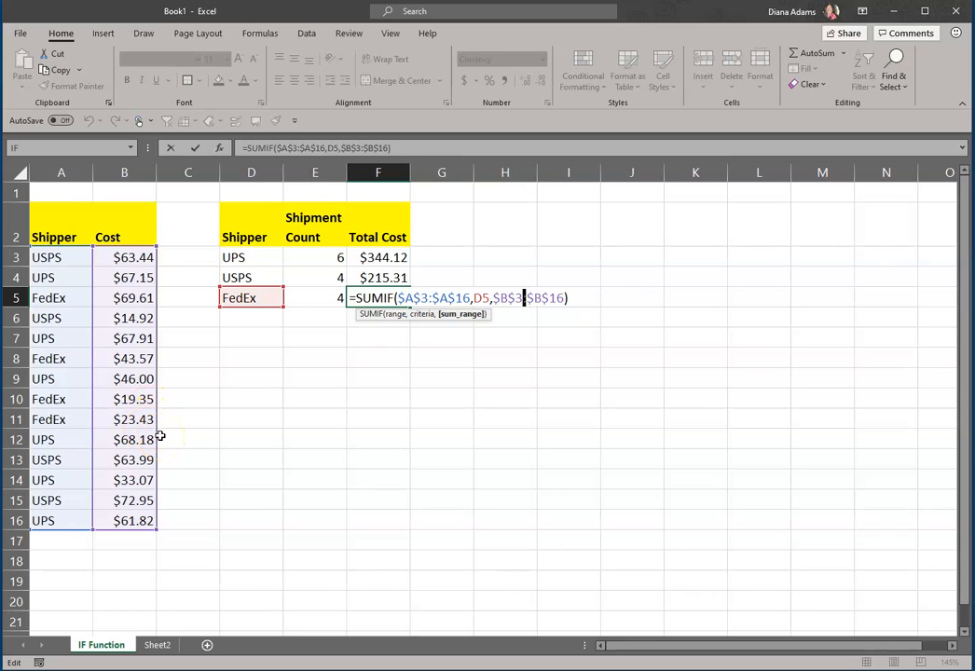
{"action": "key", "text": "Return"}
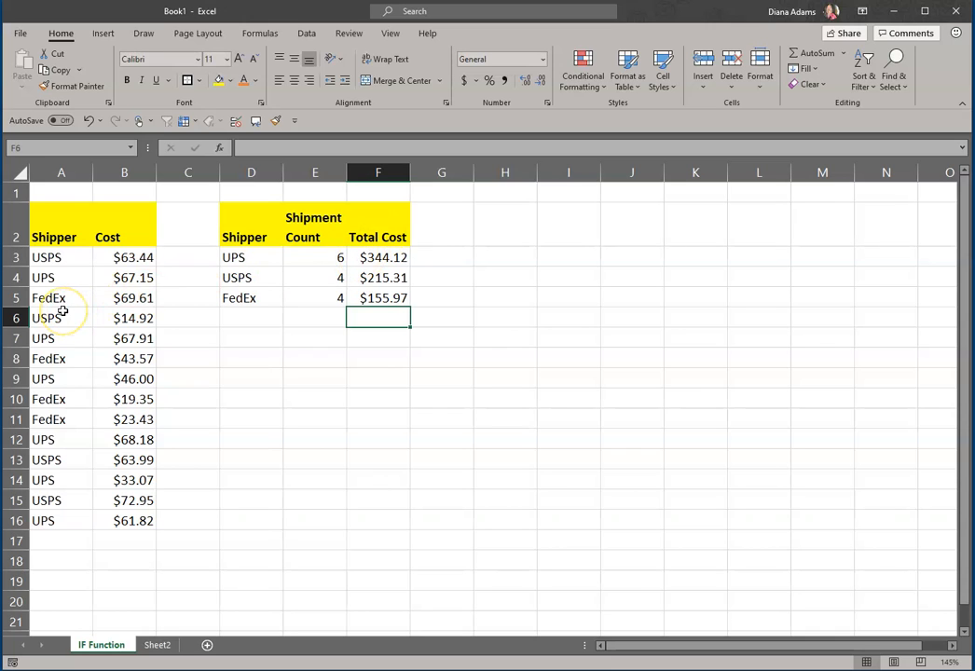
Replace the shipper in A4 with Fedex
{"action": "left_click", "coordinate": [62, 280]}
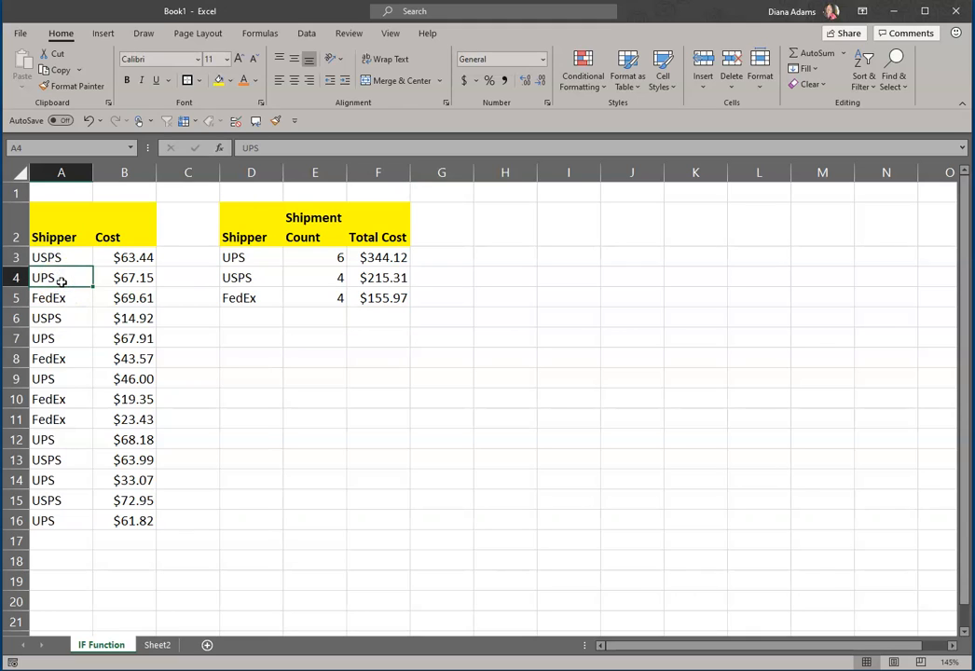
{"action": "type", "text": "Fedex"}
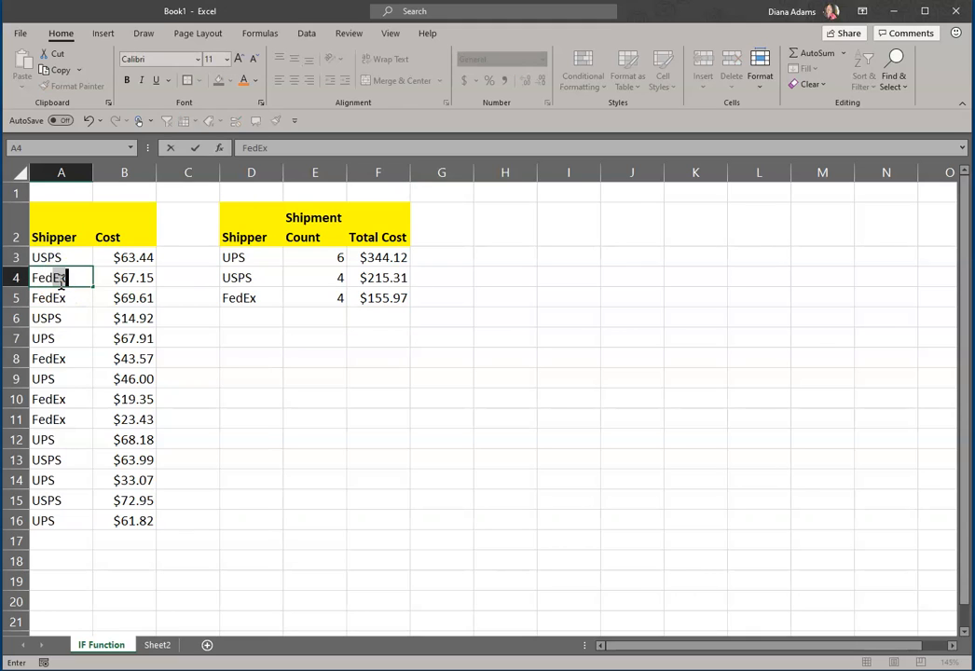
{"action": "key", "text": "Return"}
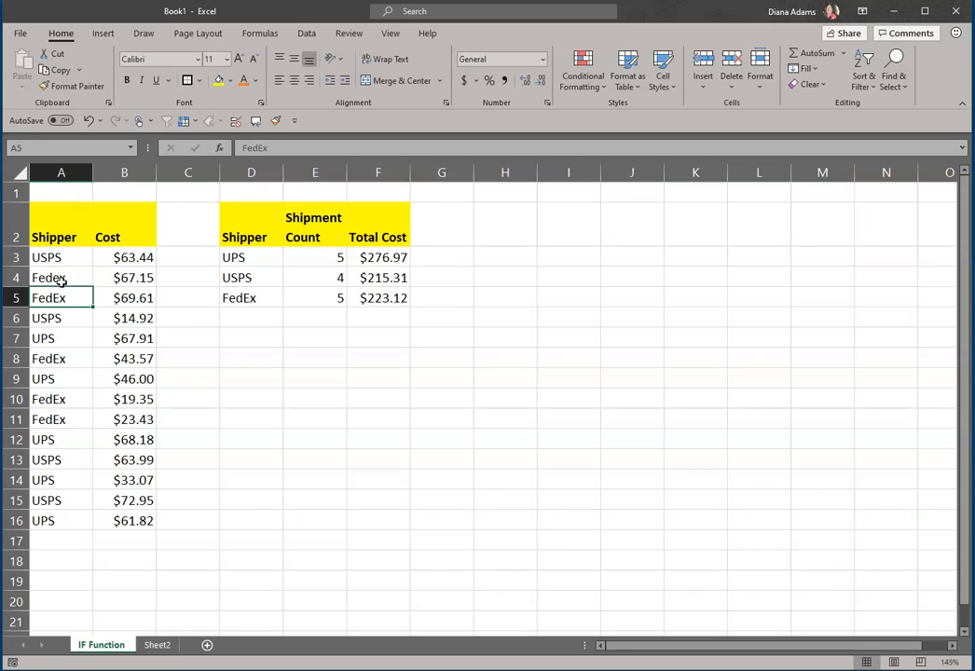